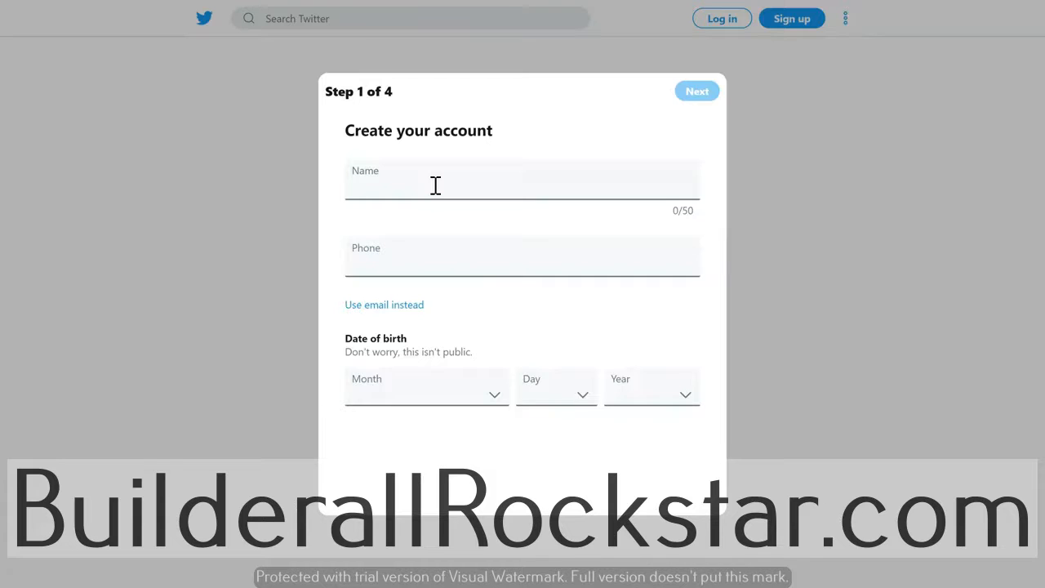
- Autofill the account name from the saved suggestion and switch to signing up with an e-mail address
key("Tab")
left_click(435, 186)
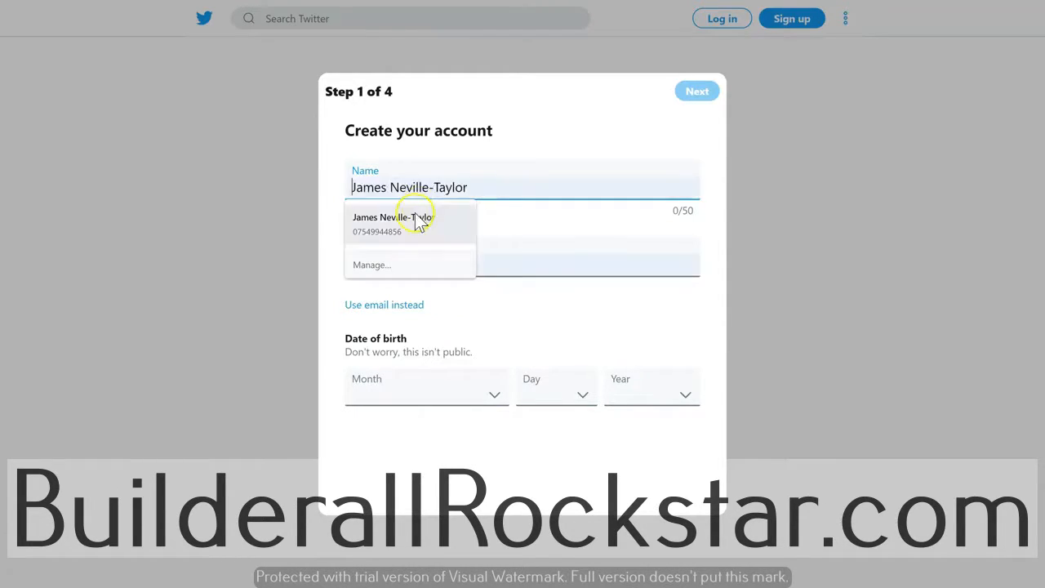
left_click(422, 216)
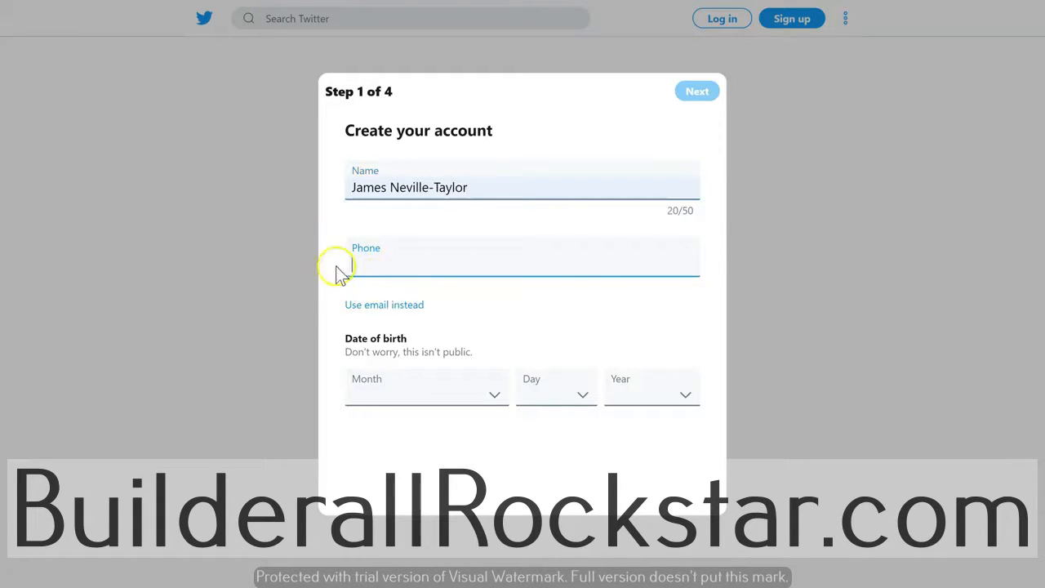
left_click(390, 306)
left_click(411, 265)
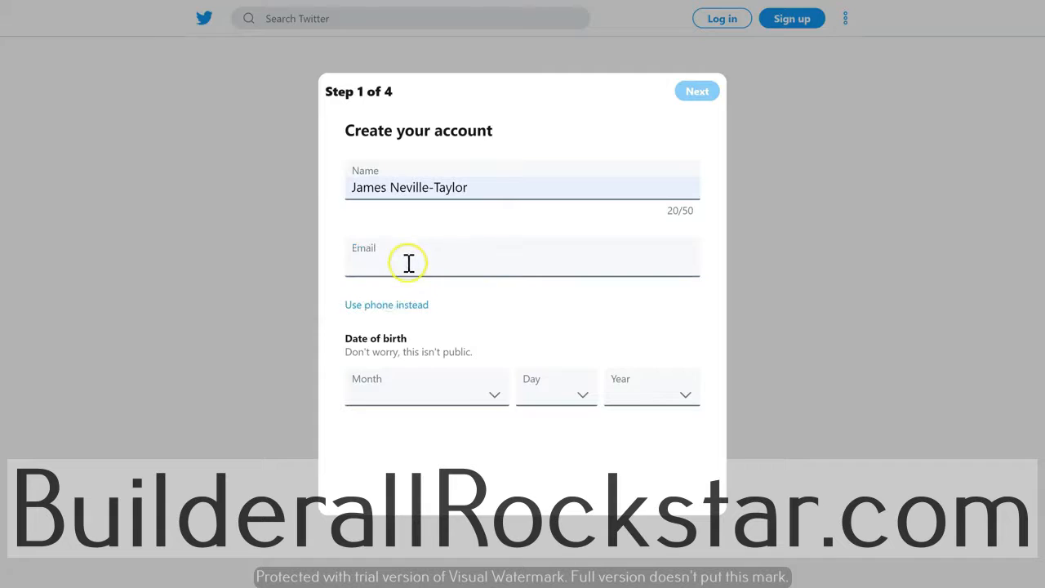
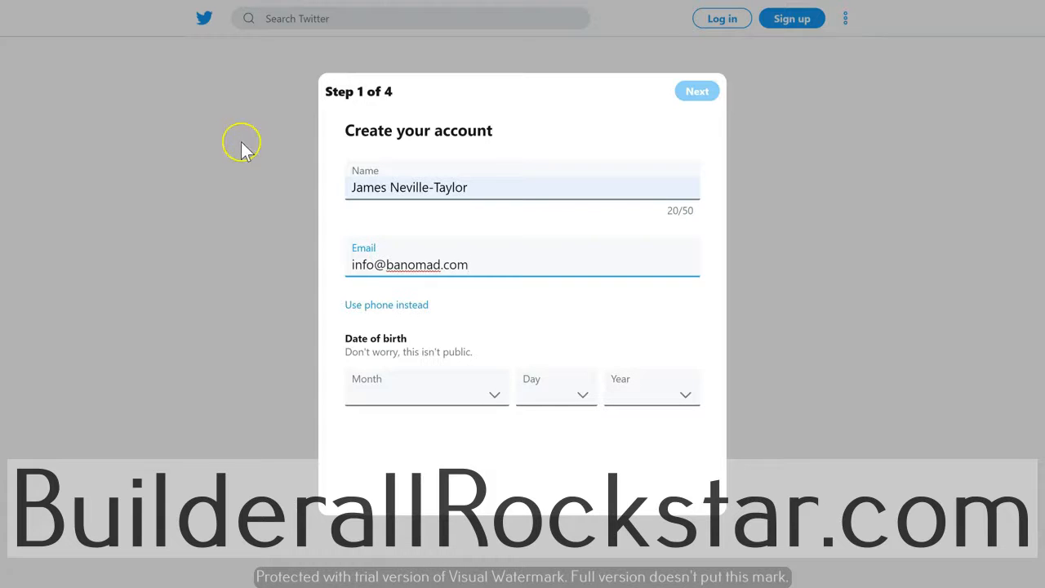
left_click(447, 394)
left_click(436, 374)
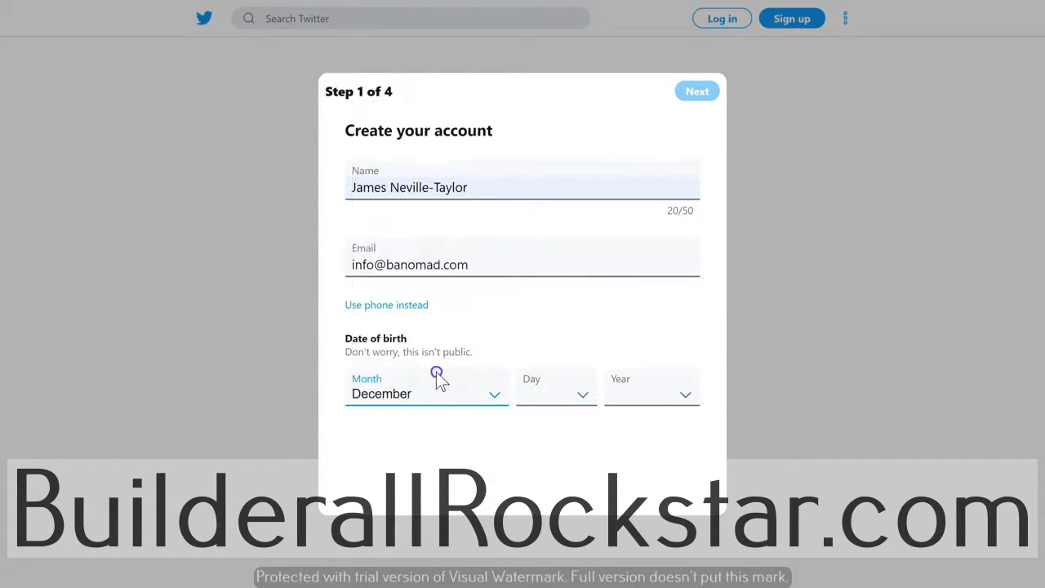
left_click(575, 395)
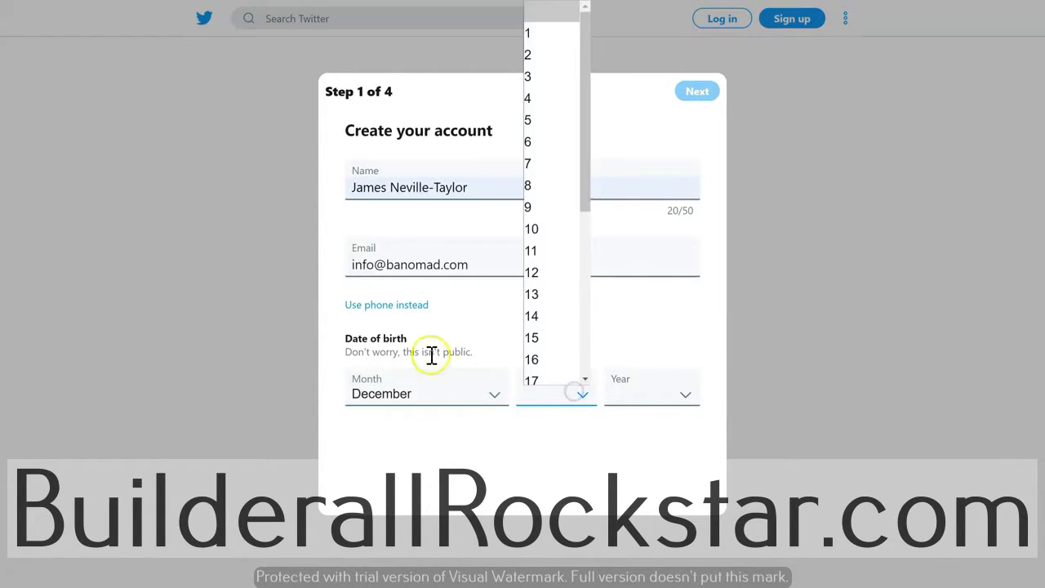
left_click(532, 359)
left_click(653, 392)
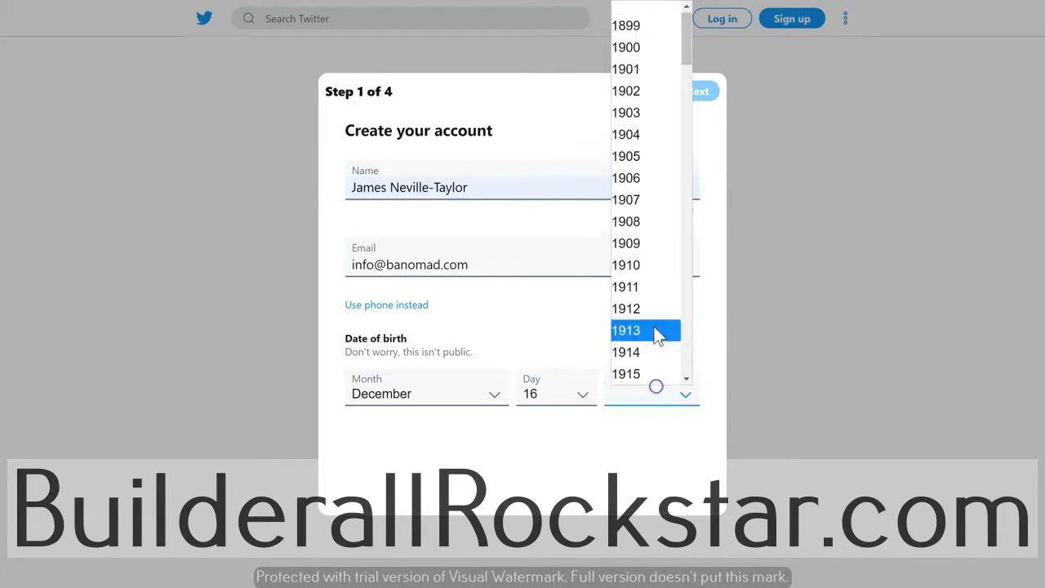
scroll(646, 236, "down", 15)
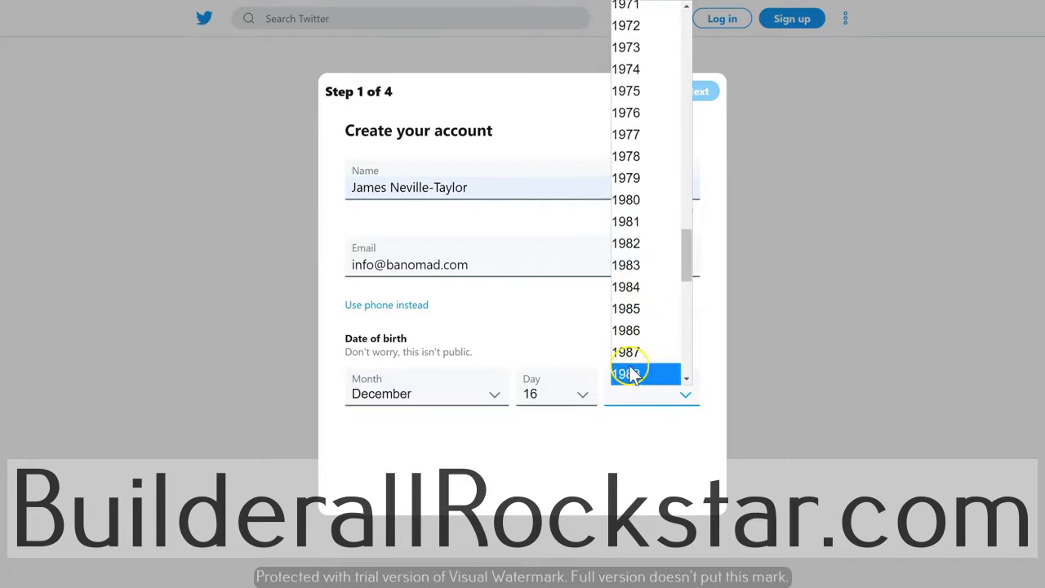
scroll(646, 335, "down", 3)
left_click(644, 172)
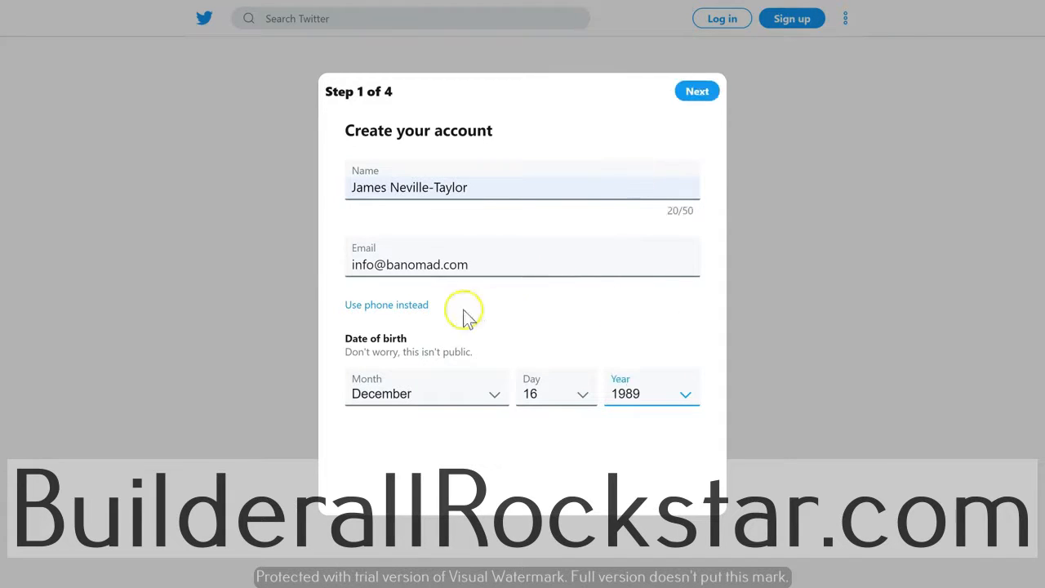
left_click(694, 92)
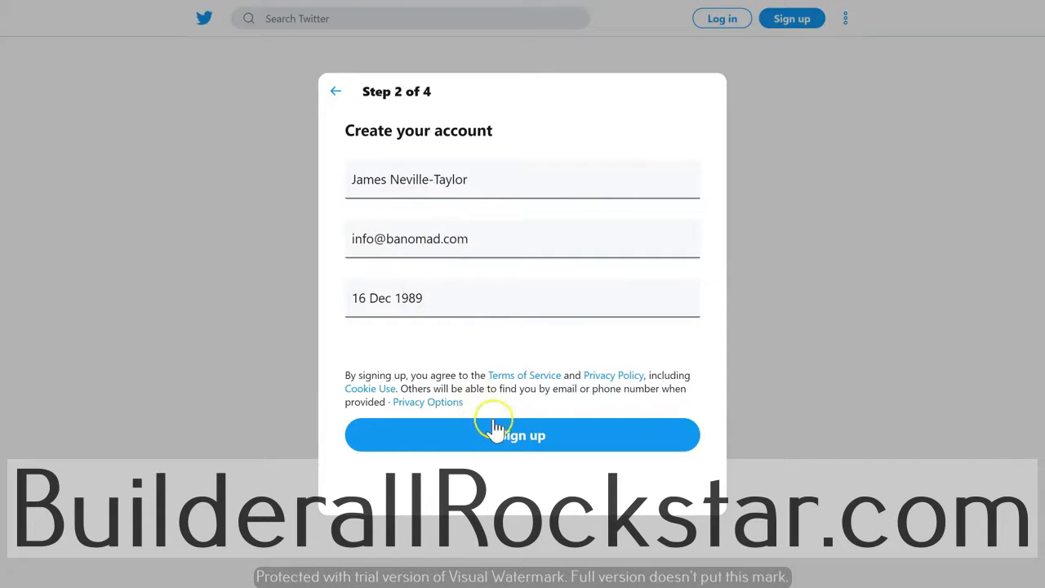
- Submit the sign-up details and paste in the e-mailed verification code to reach the password step
left_click(525, 439)
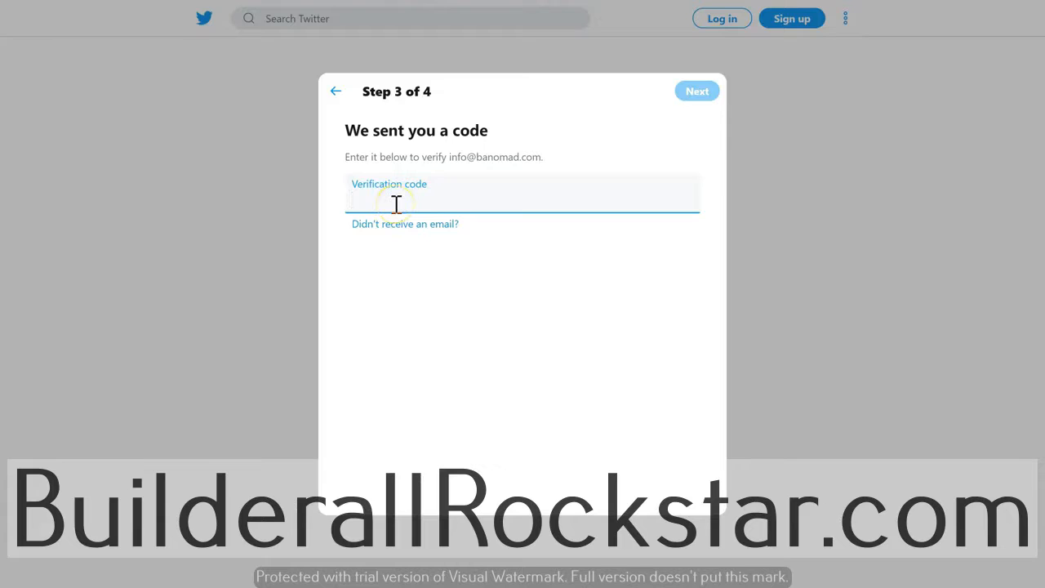
key("ctrl+v")
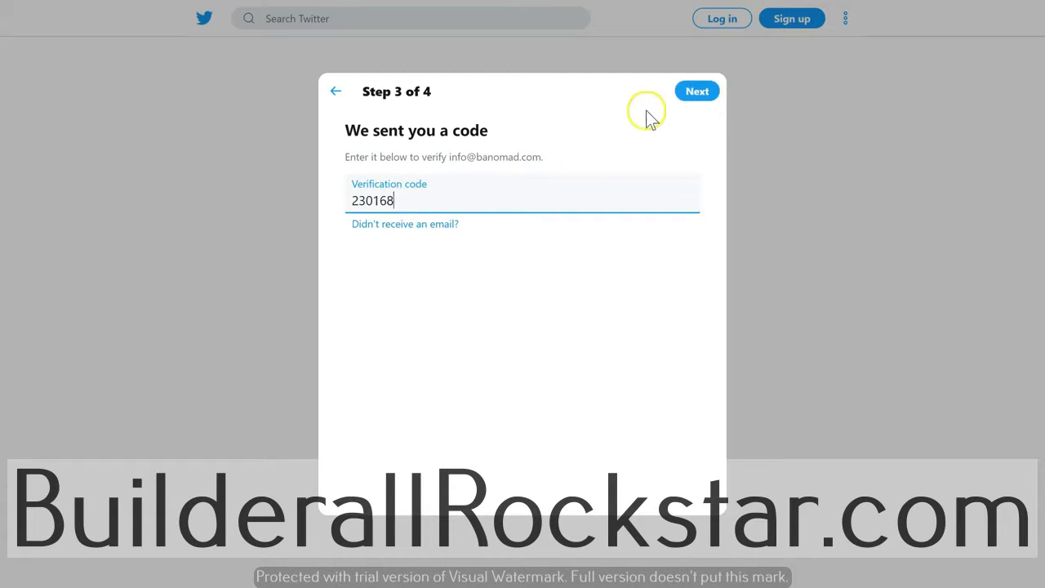
left_click(693, 91)
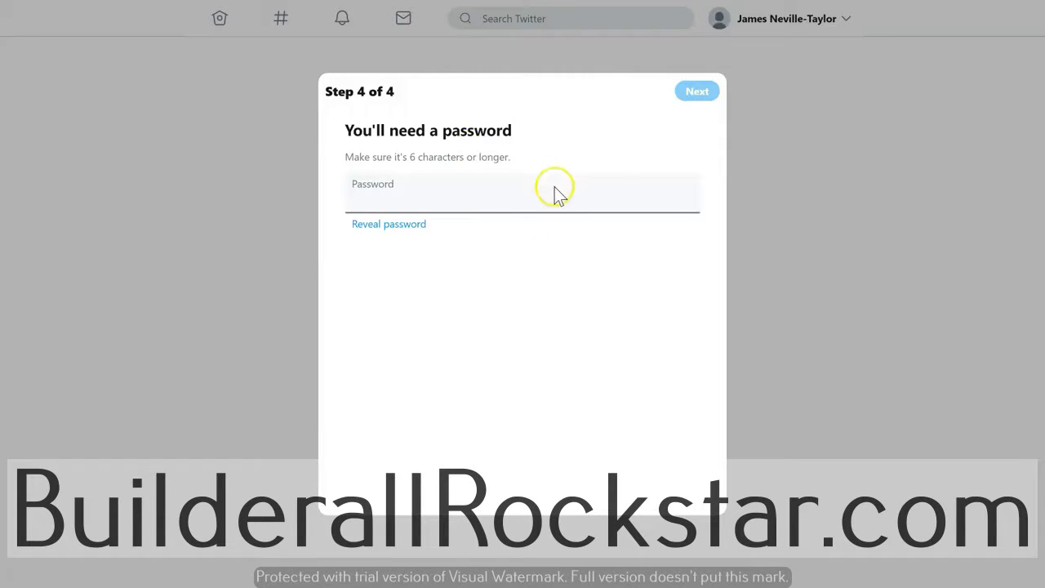
- Enter an account password of at least 6 characters, fixing one typo, and continue
left_click(523, 191)
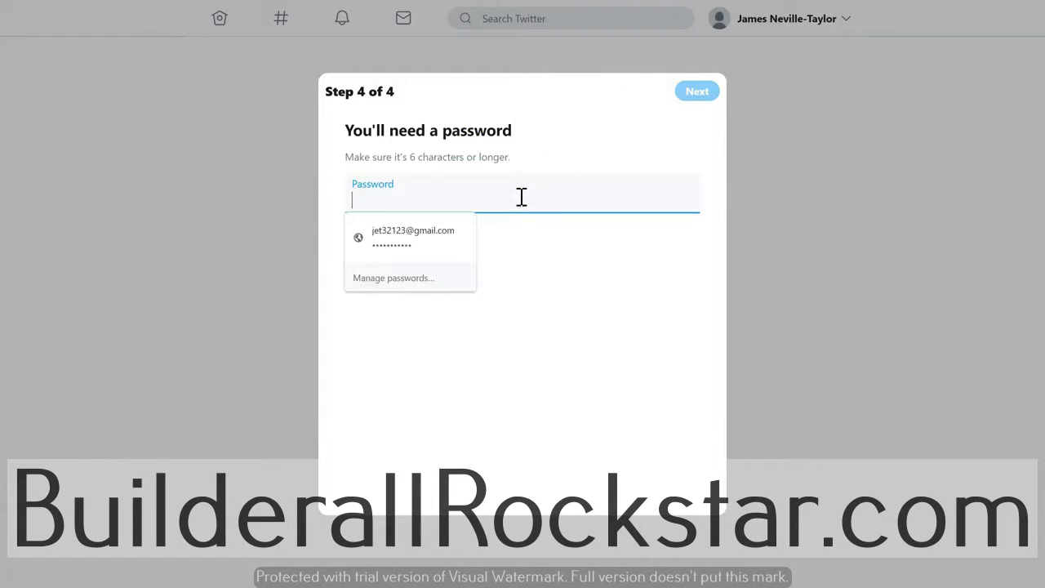
type("••")
key("BackSpace")
type("••••")
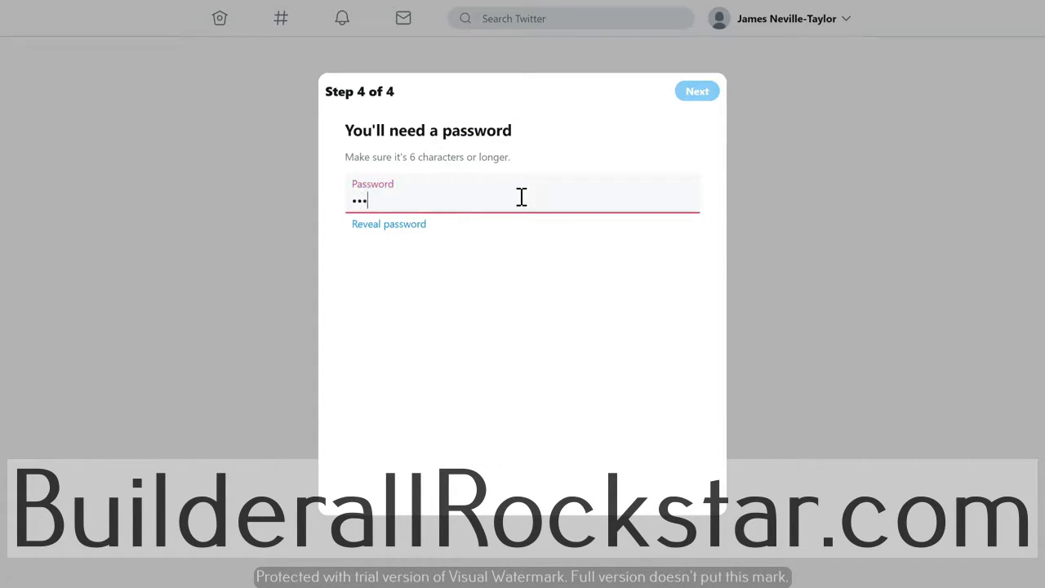
type("••••••")
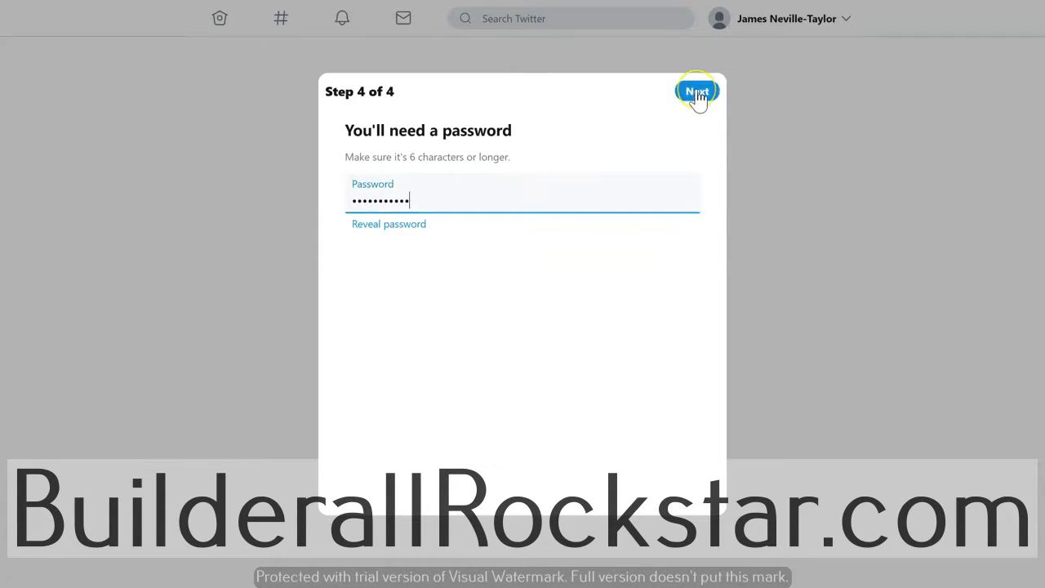
left_click(697, 92)
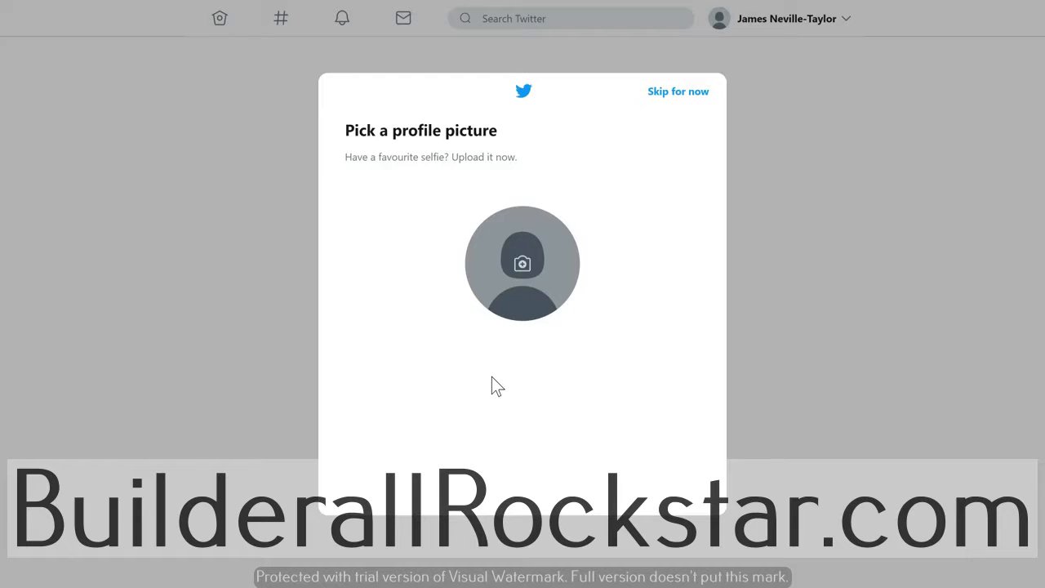
- Upload a photo from Desktop > DESKTOP > Personal pics as the profile picture and continue
left_click(529, 222)
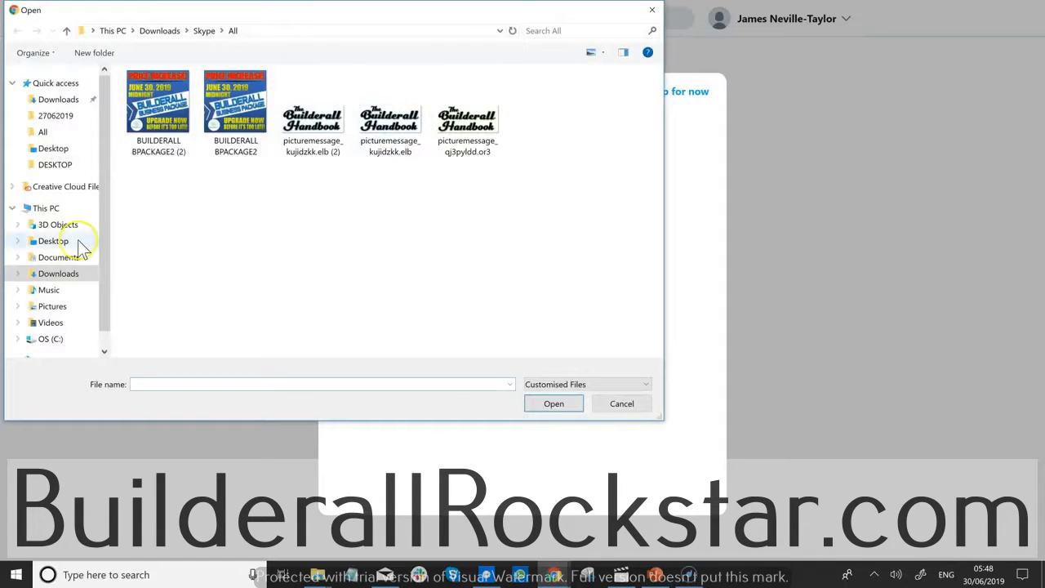
left_click(80, 245)
left_click(361, 193)
double_click(380, 110)
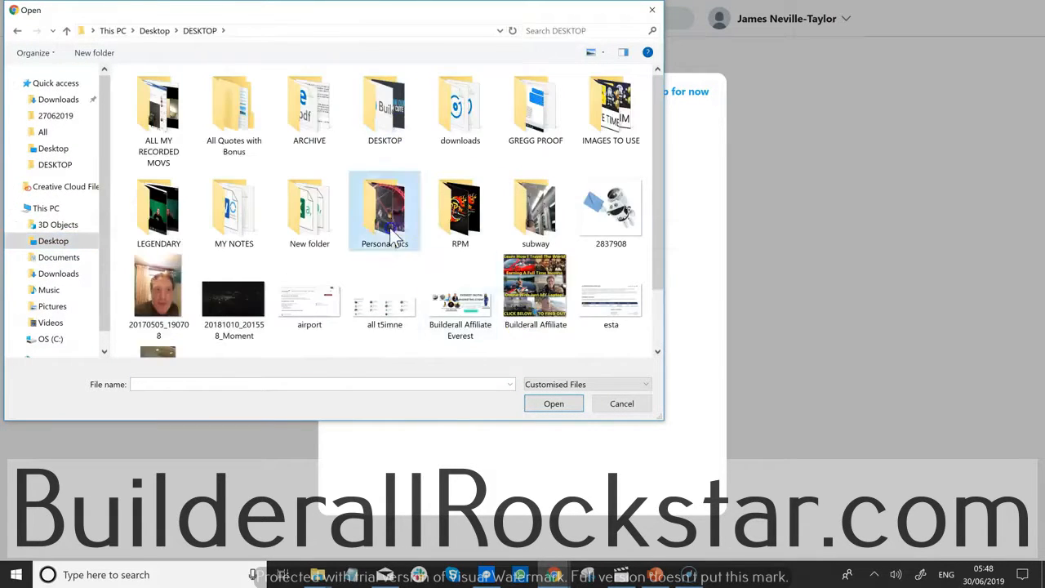
double_click(383, 216)
left_click(317, 350)
double_click(316, 349)
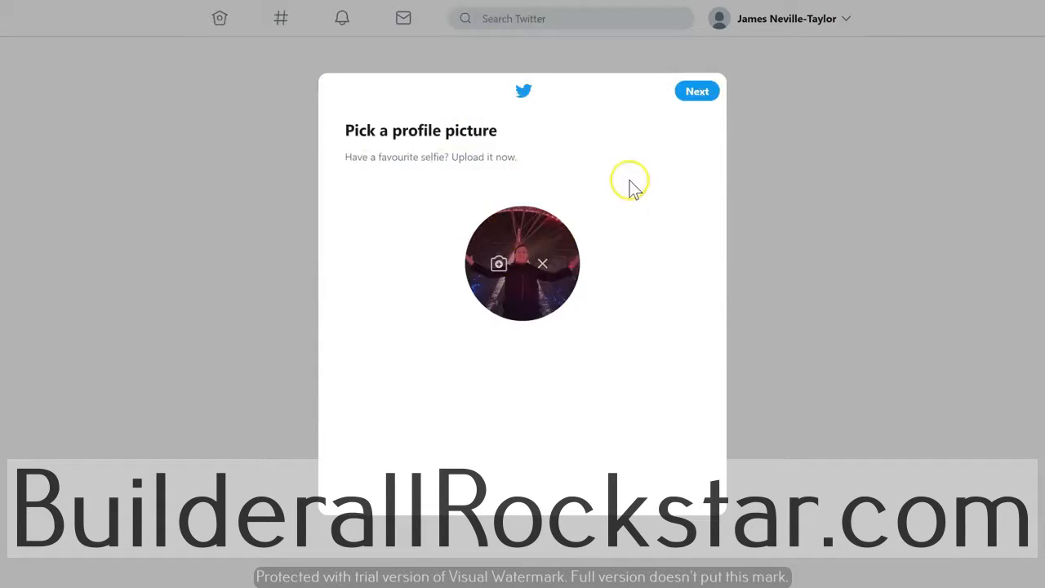
left_click(696, 95)
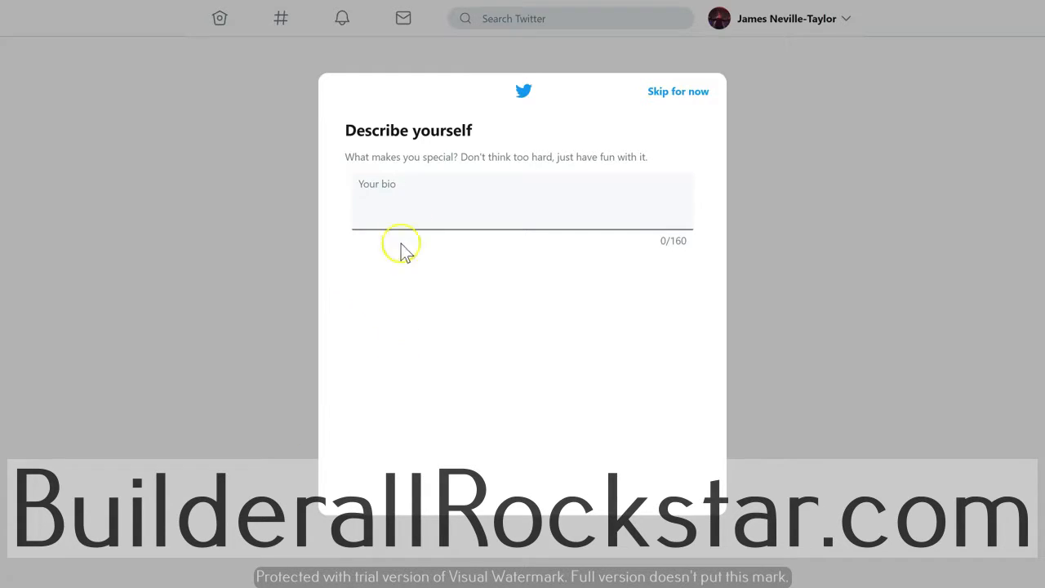
- Paste the prepared 159-character bio into the 'Your bio' box and continue to interests
left_click(412, 208)
key("ctrl+v")
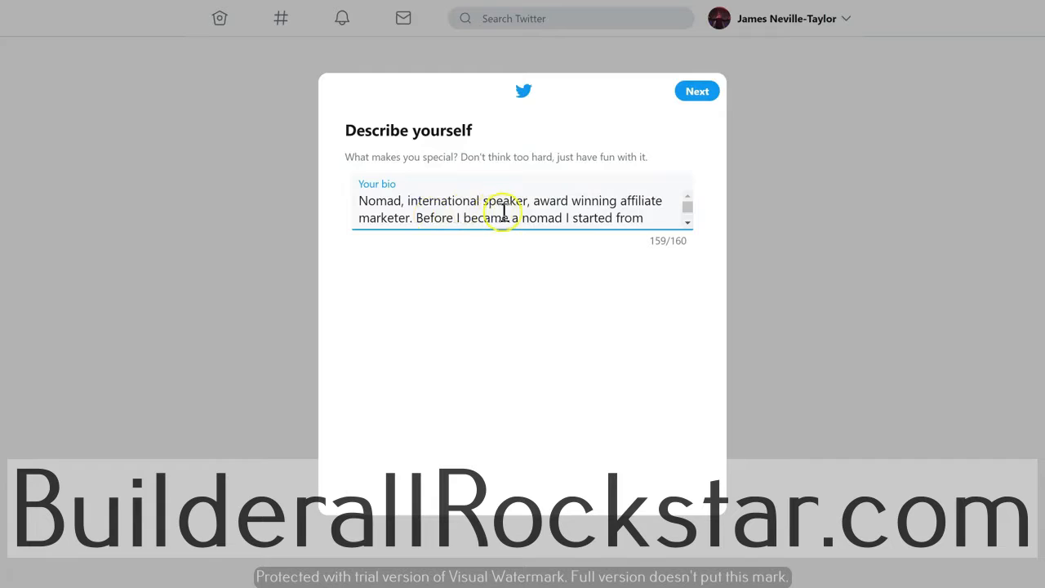
scroll(504, 210, "down", 1)
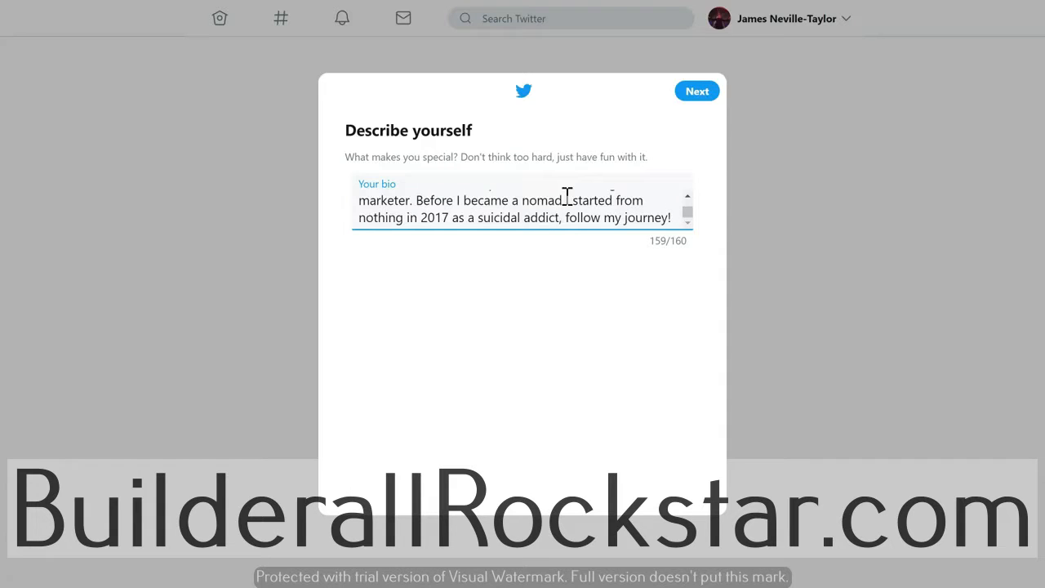
left_click(707, 96)
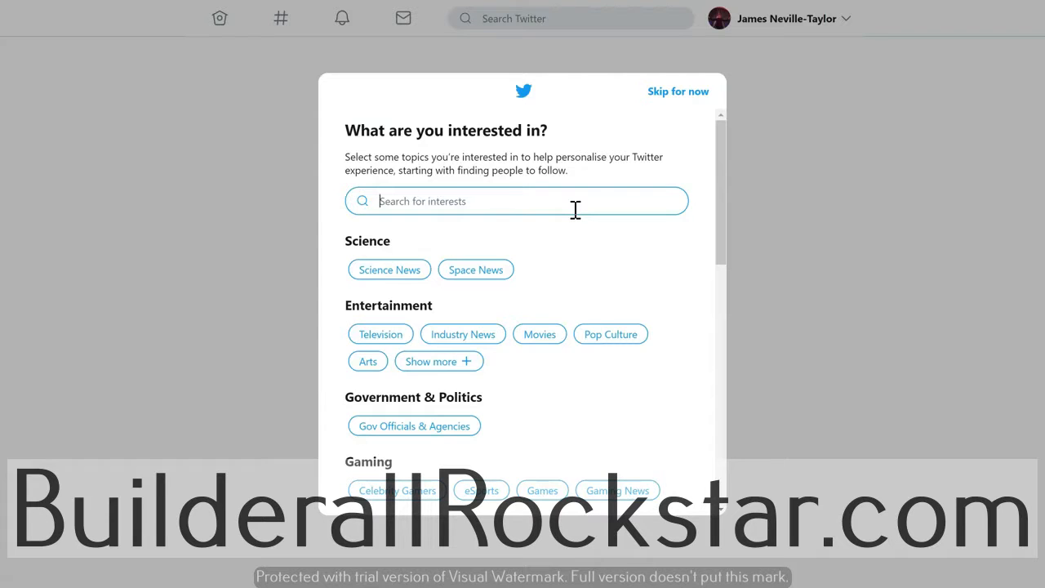
- Select Fitness & Wellness as an interest
left_click(585, 212)
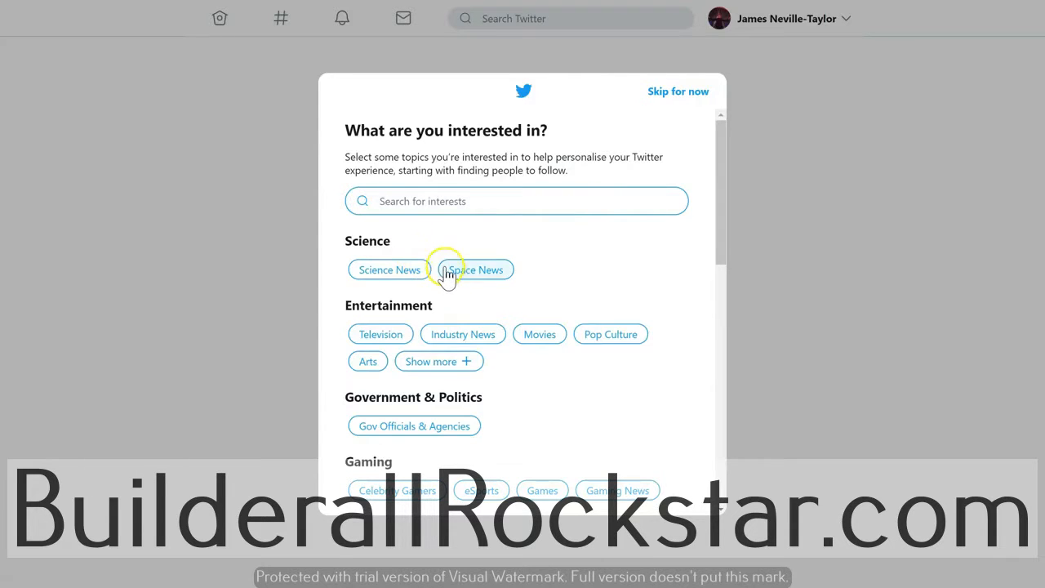
scroll(490, 275, "down", 3)
scroll(501, 270, "down", 3)
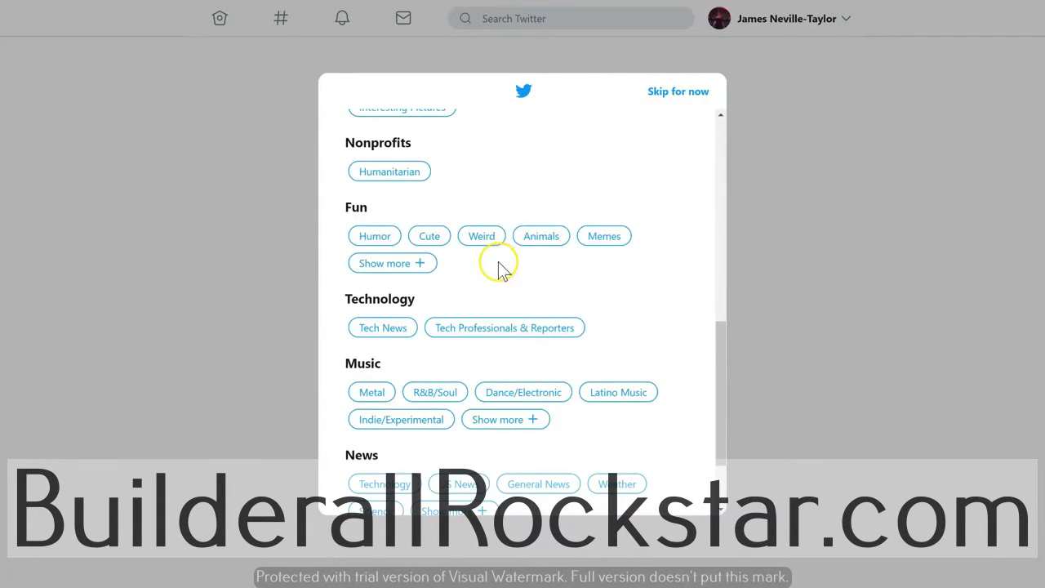
scroll(449, 408, "down", 2)
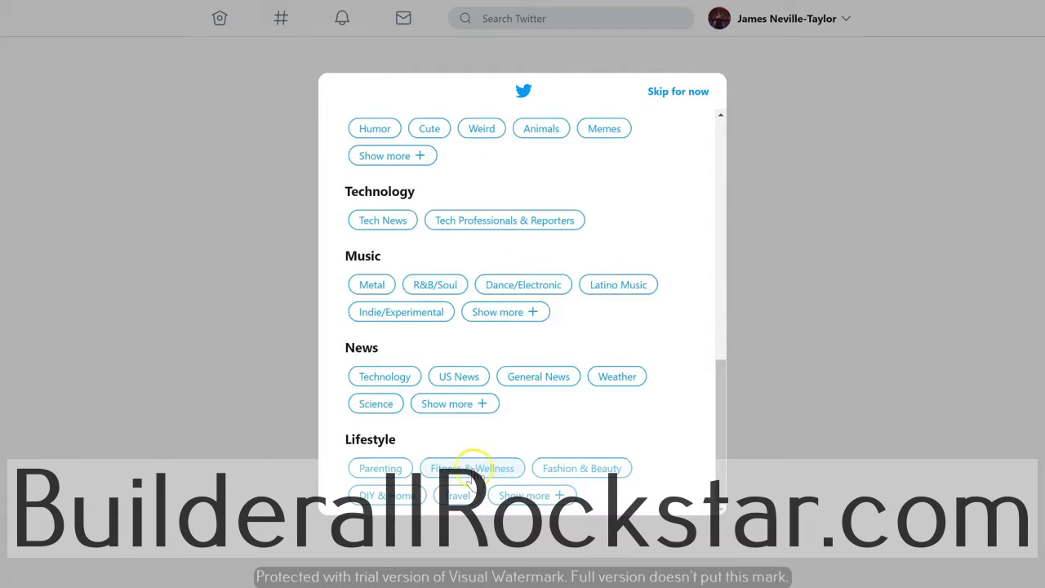
left_click(472, 467)
- Search 'on', add online marketing as an interest, and continue to account suggestions
scroll(490, 363, "up", 10)
left_click(473, 204)
type("online")
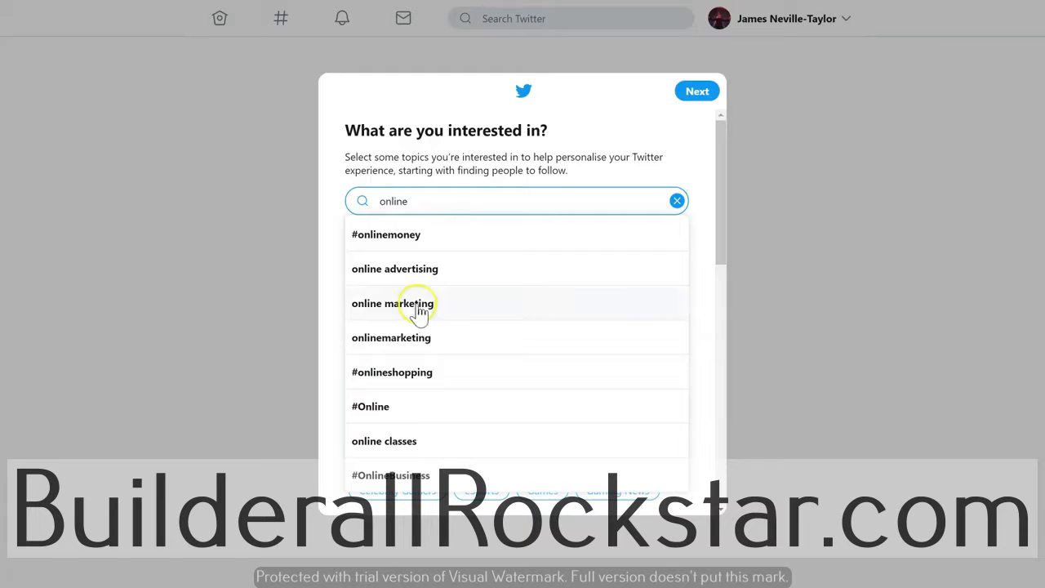
left_click(416, 304)
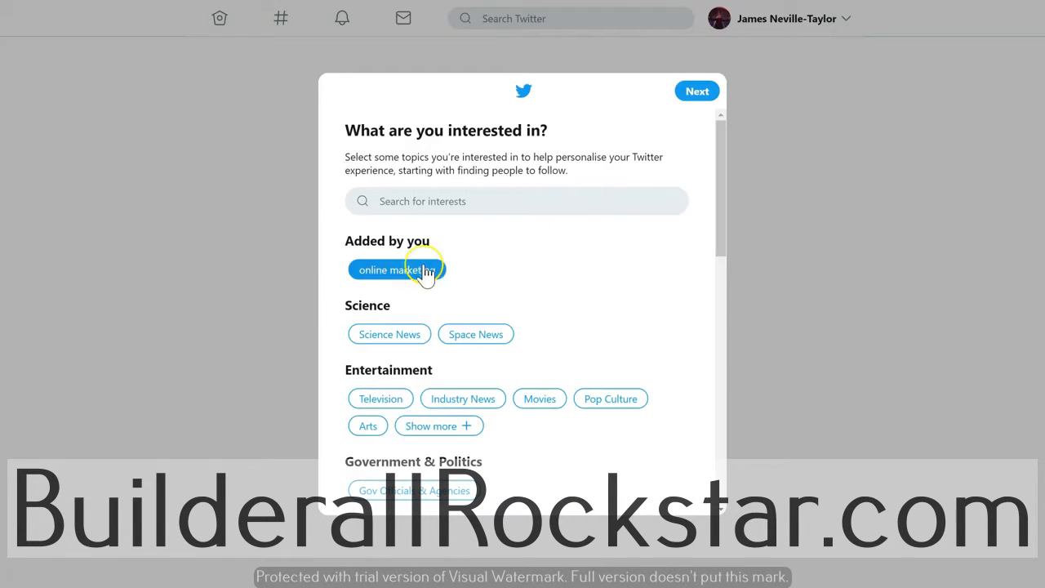
left_click(692, 102)
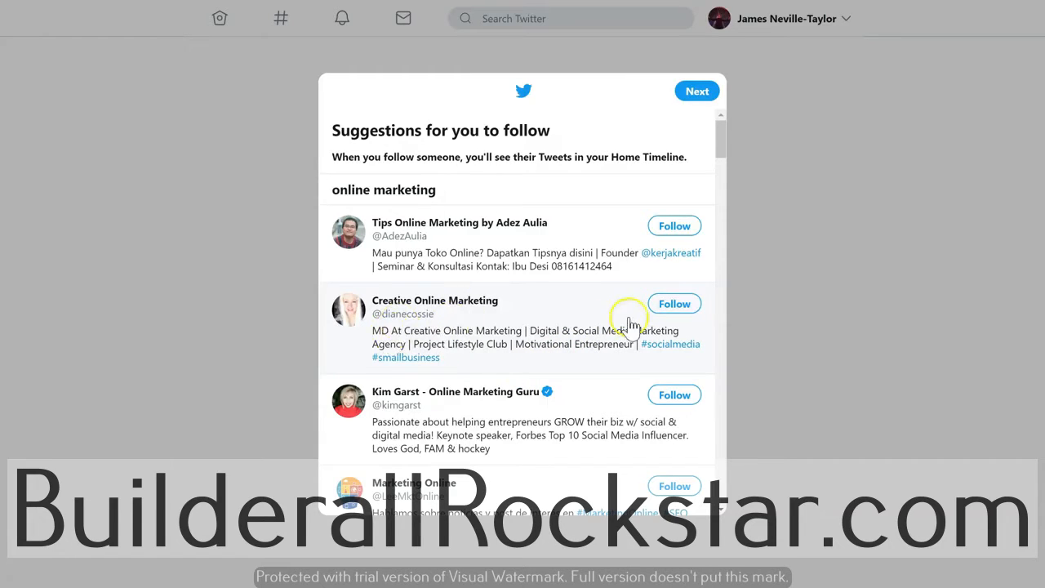
- Follow the Creative Online Marketing and Online Marketing Guru accounts
left_click(675, 307)
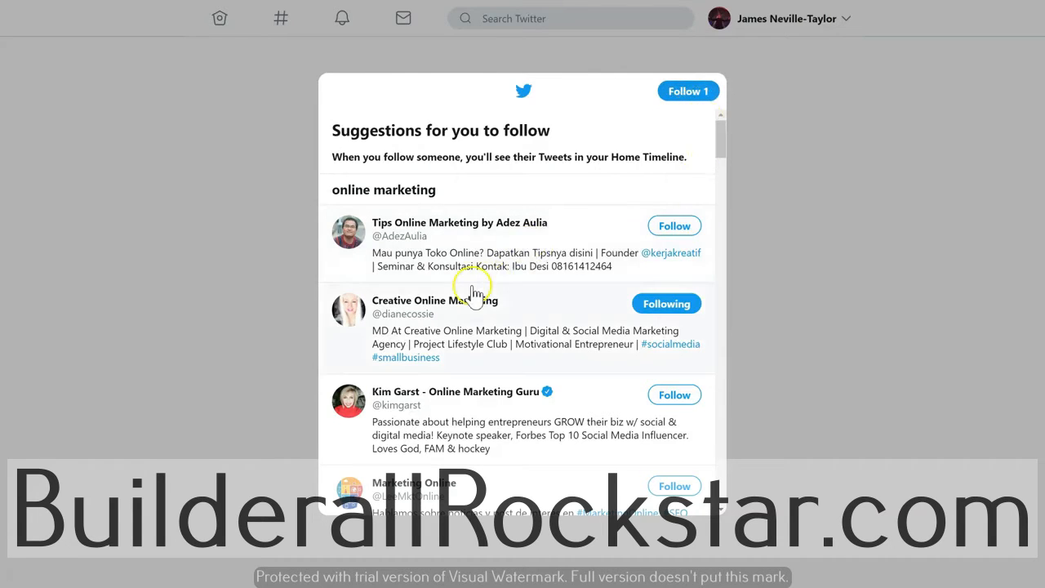
scroll(476, 292, "down", 1)
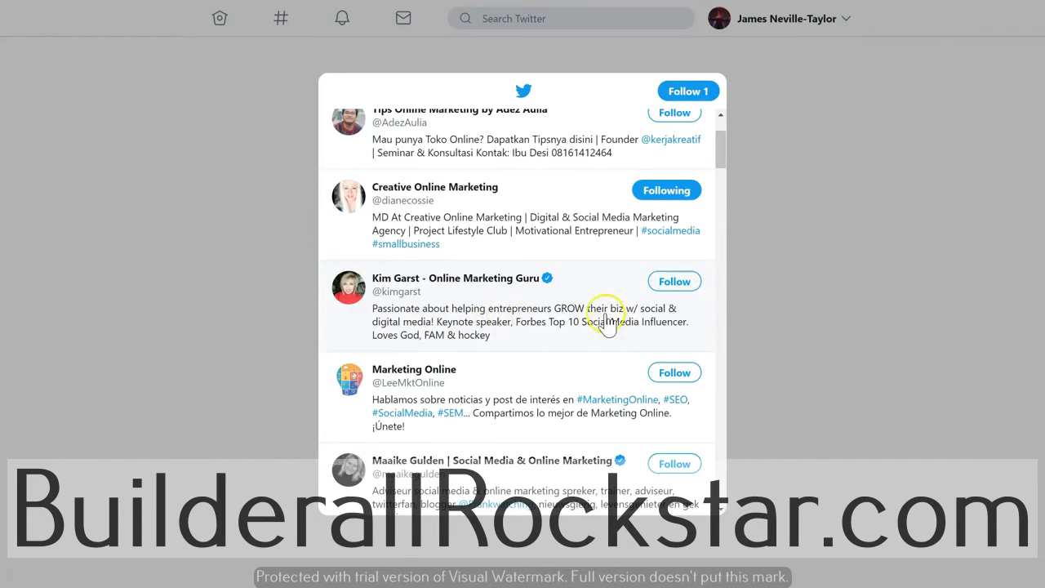
left_click(674, 281)
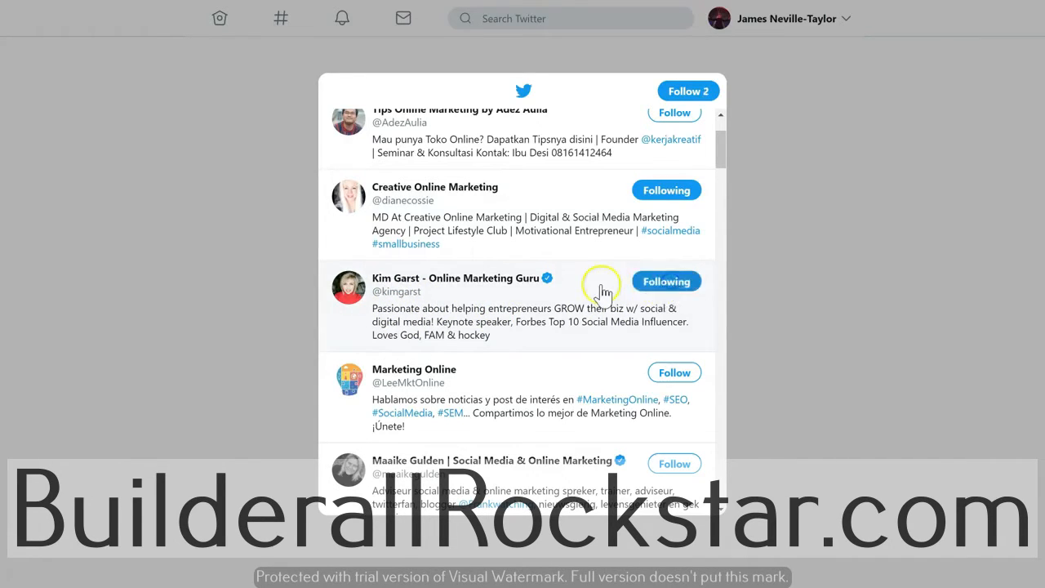
scroll(567, 269, "down", 2)
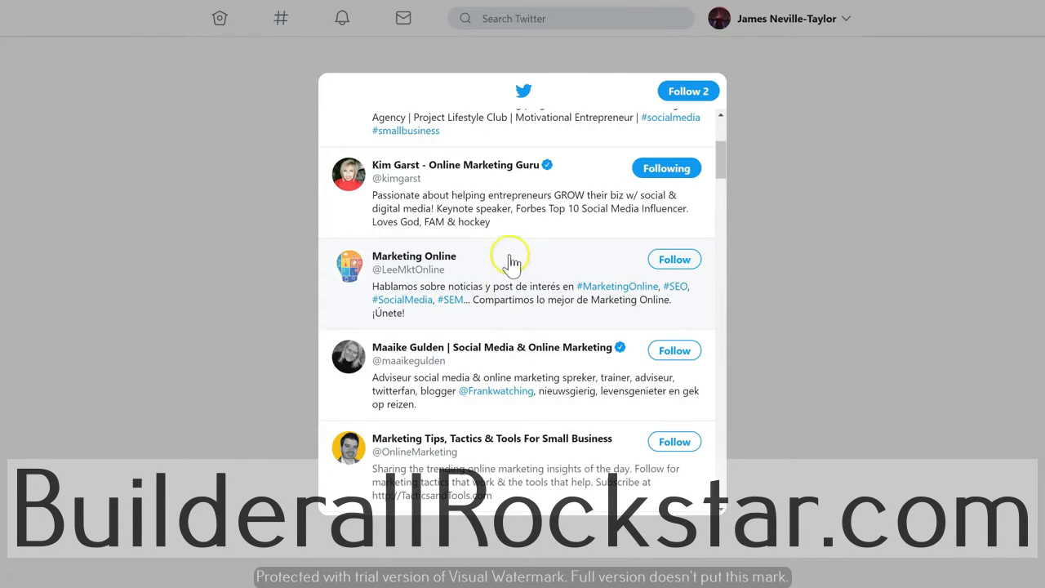
- Look through the remaining suggestions and confirm the two follows with 'Follow 2'
scroll(473, 277, "up", 4)
scroll(490, 187, "down", 5)
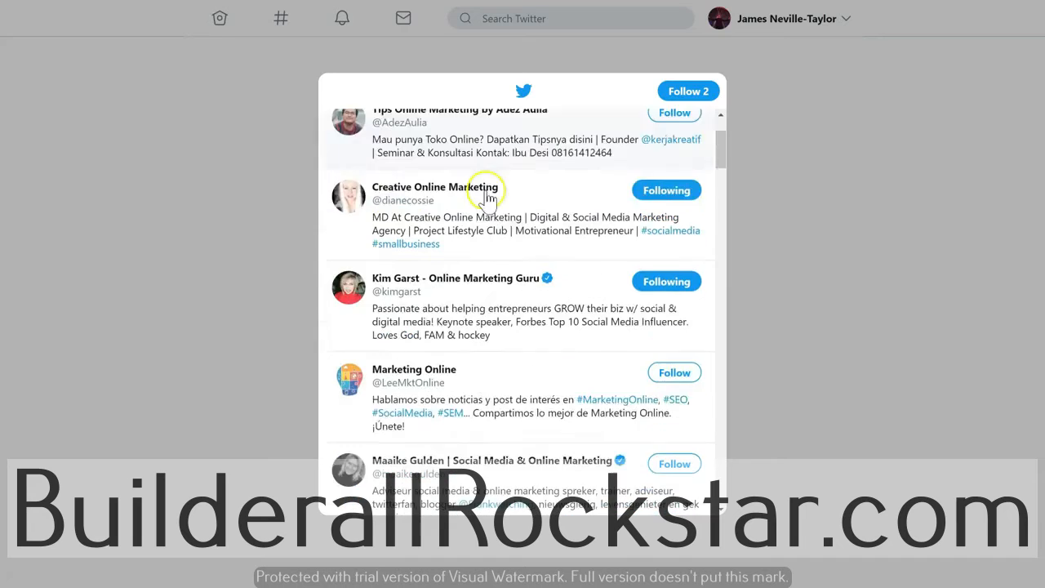
scroll(469, 273, "down", 3)
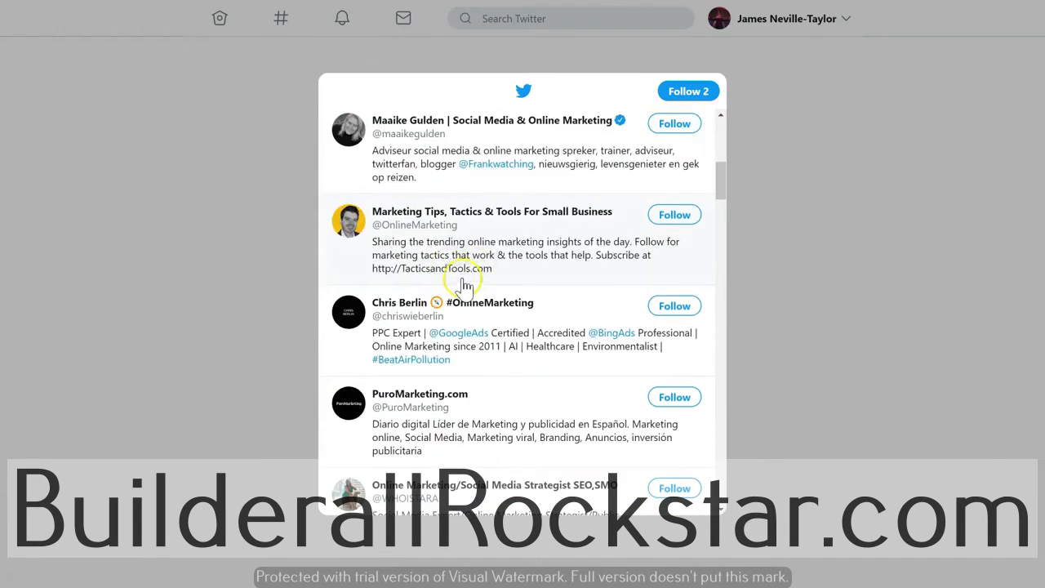
scroll(464, 286, "down", 4)
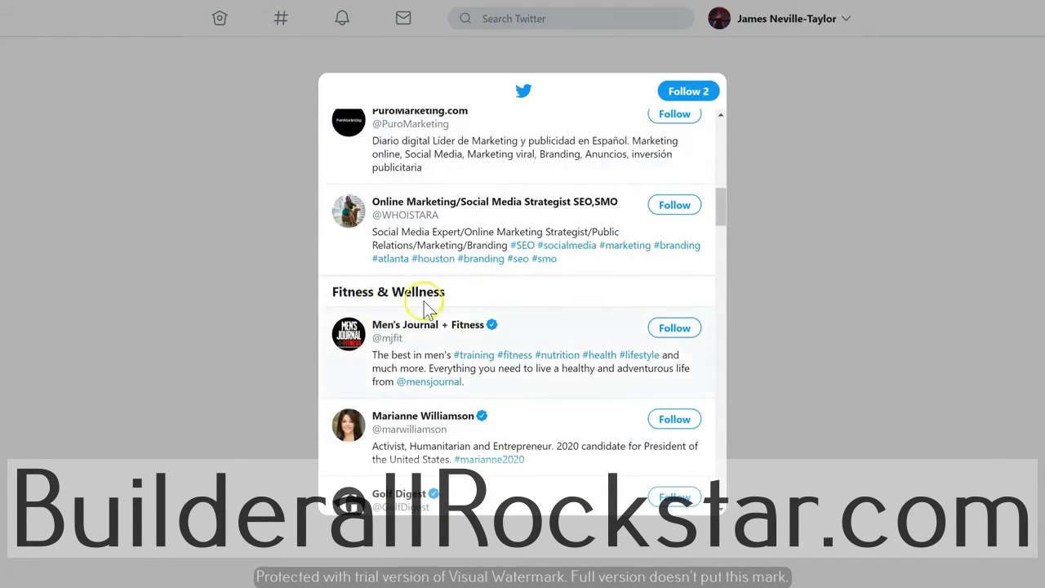
scroll(397, 338, "down", 1)
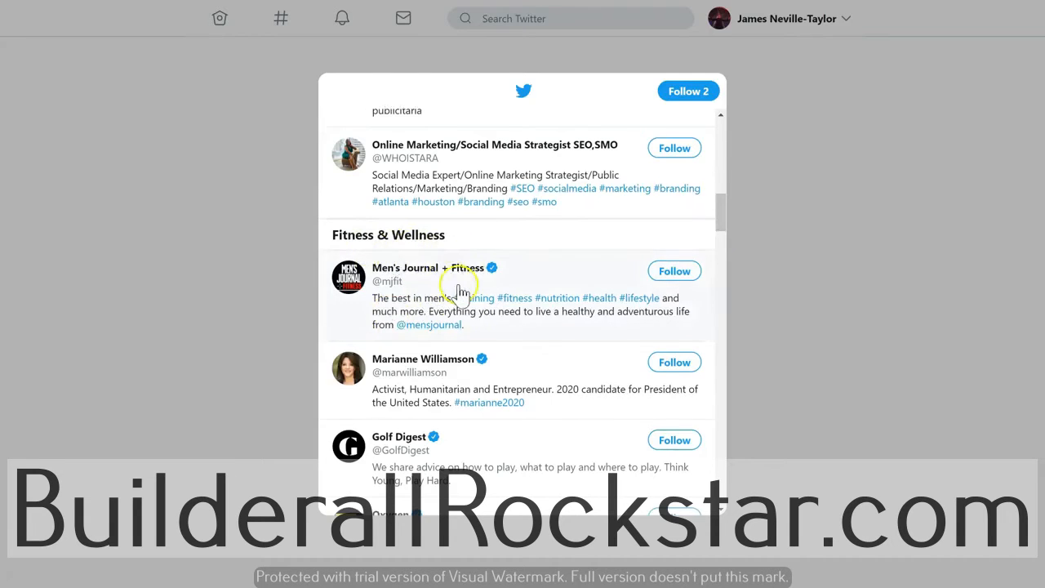
scroll(419, 261, "down", 2)
scroll(508, 334, "down", 1)
scroll(508, 333, "down", 7)
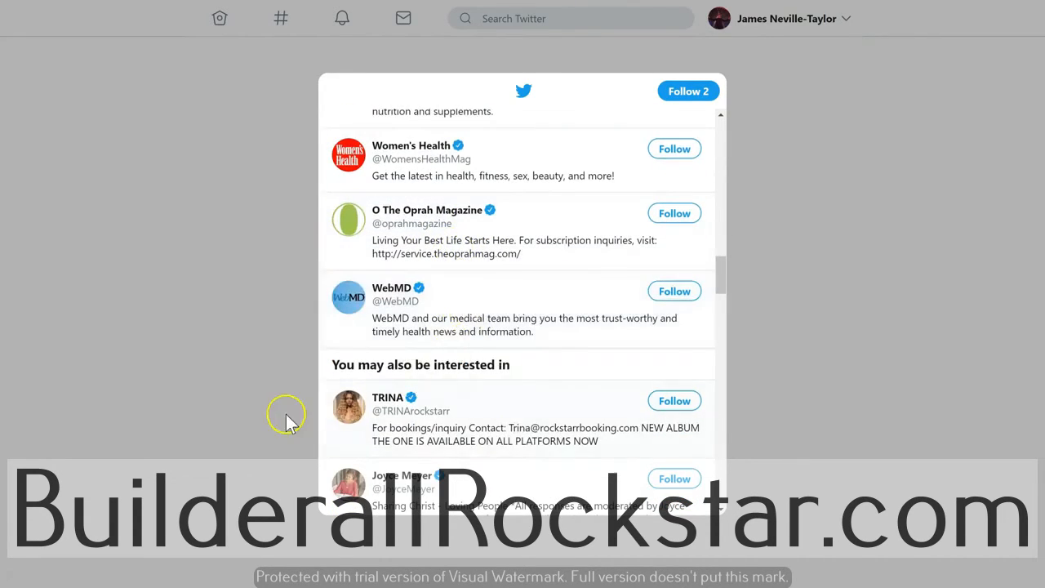
scroll(445, 418, "down", 1)
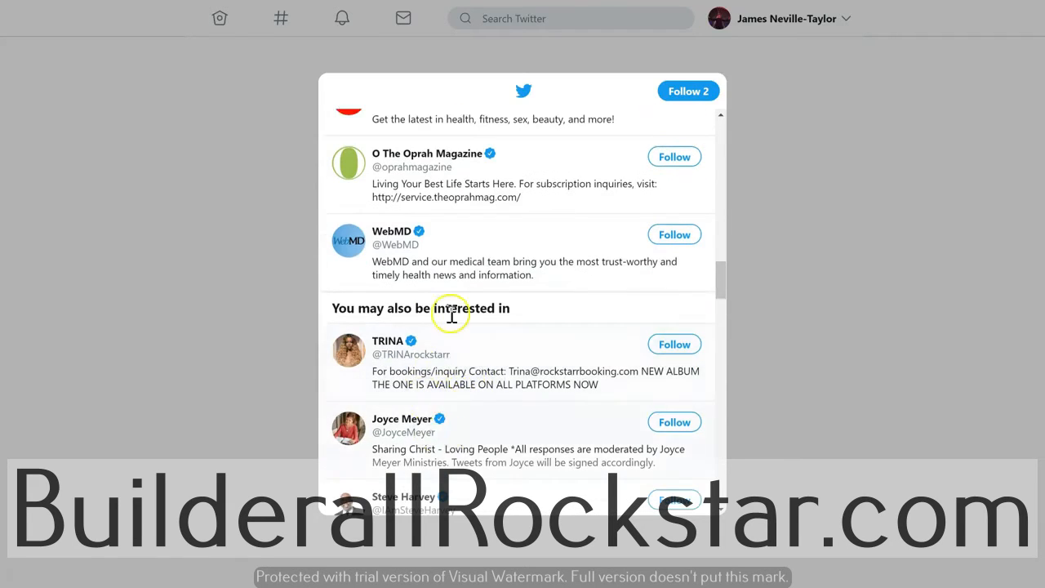
scroll(469, 373, "down", 3)
scroll(531, 340, "up", 1)
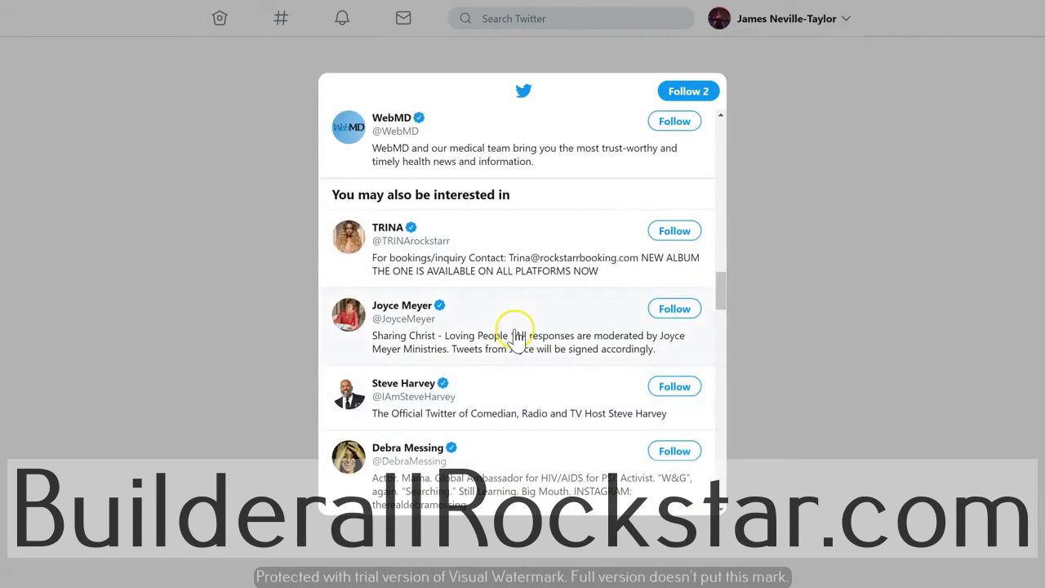
scroll(477, 322, "down", 1)
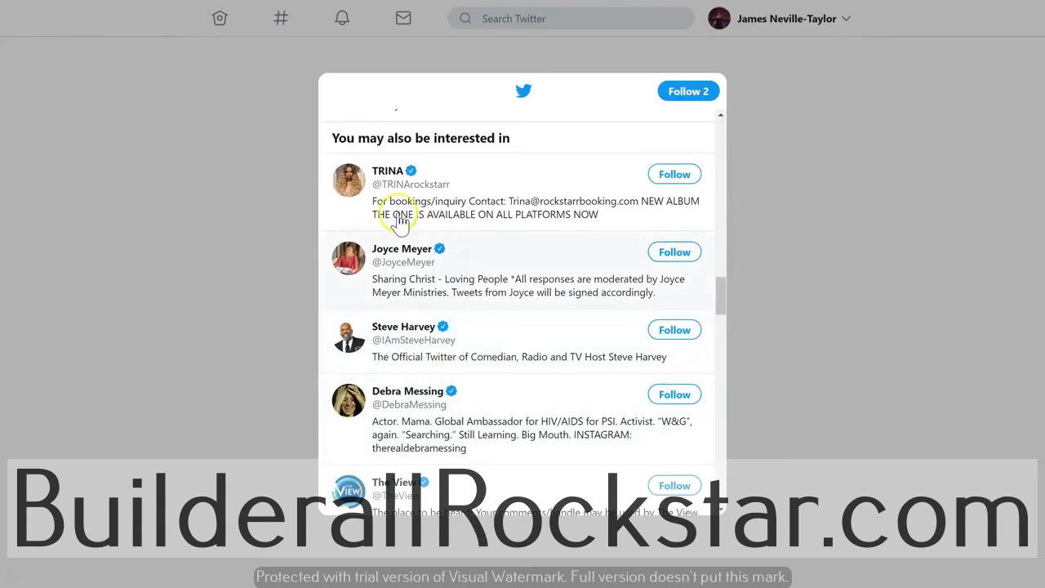
scroll(441, 317, "down", 1)
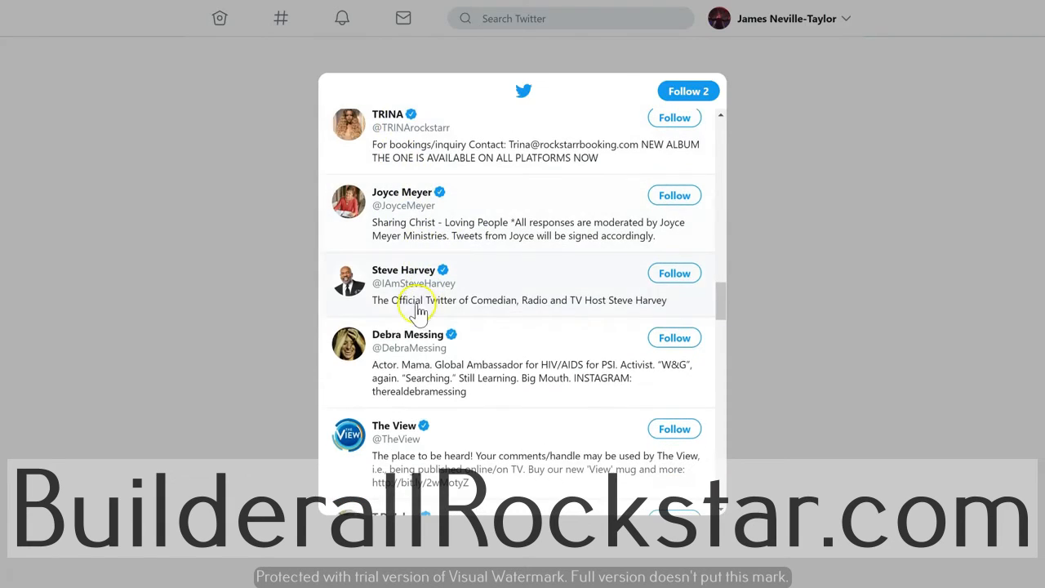
scroll(440, 371, "down", 5)
scroll(463, 324, "down", 2)
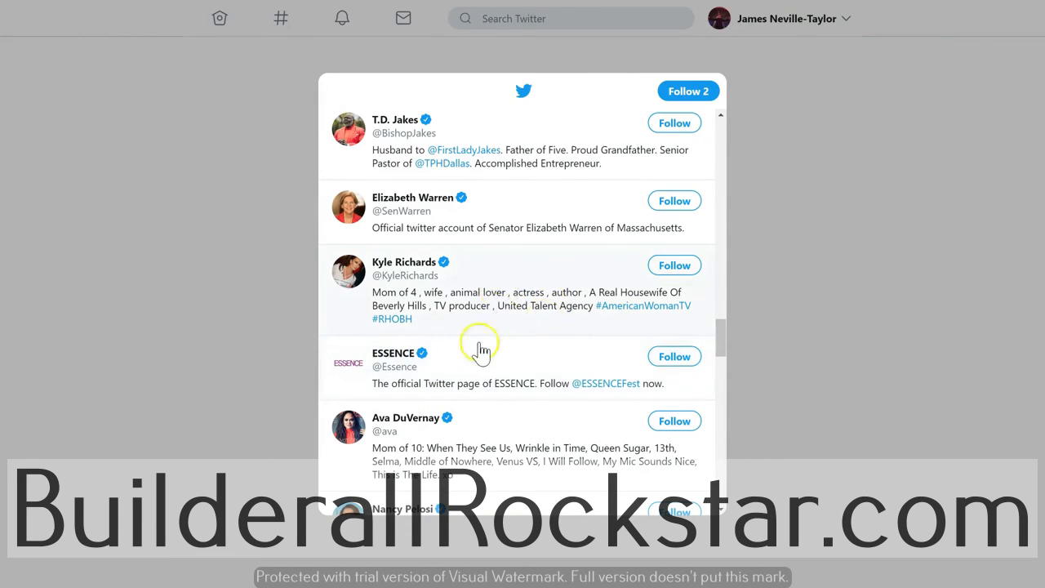
left_click(687, 92)
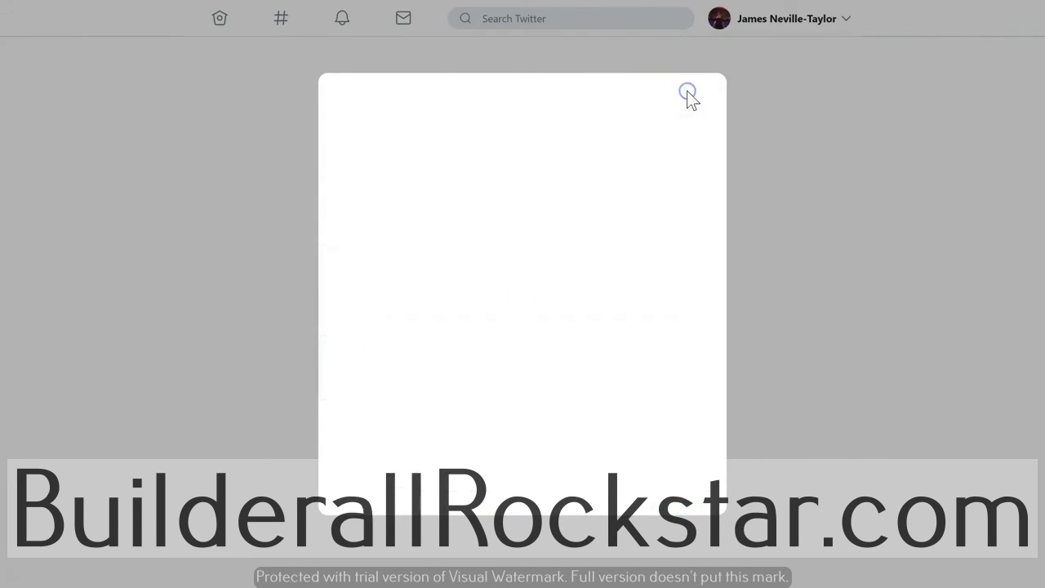